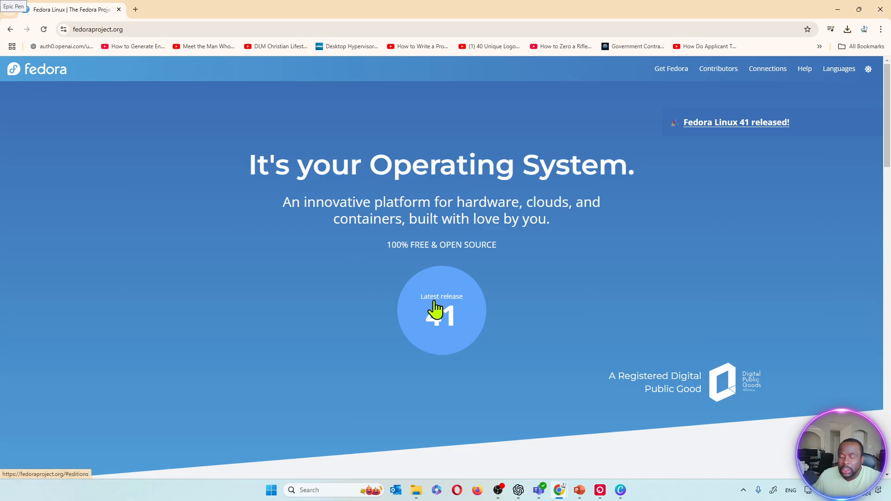
# Step: Jump to the Fedora editions list via the 'Latest release 41' link on fedoraproject.org
pyautogui.click(440, 318)
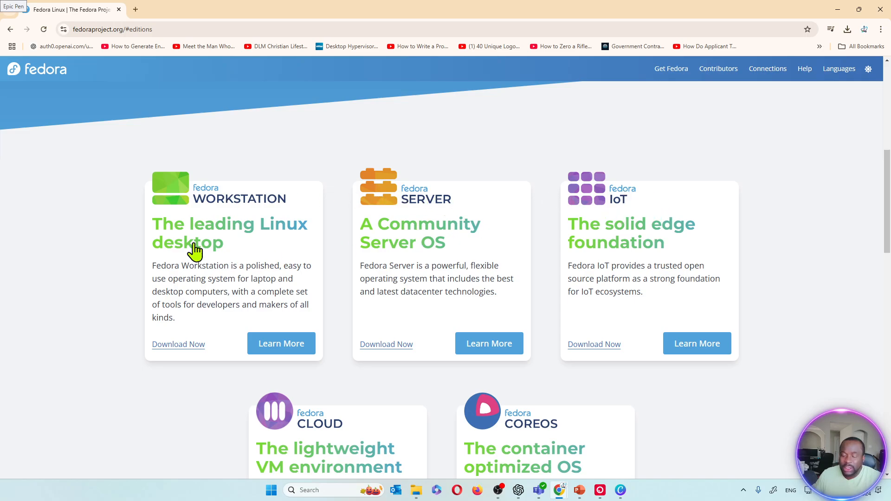
# Step: Open the Fedora Workstation 41 download page from the editions list
pyautogui.click(192, 346)
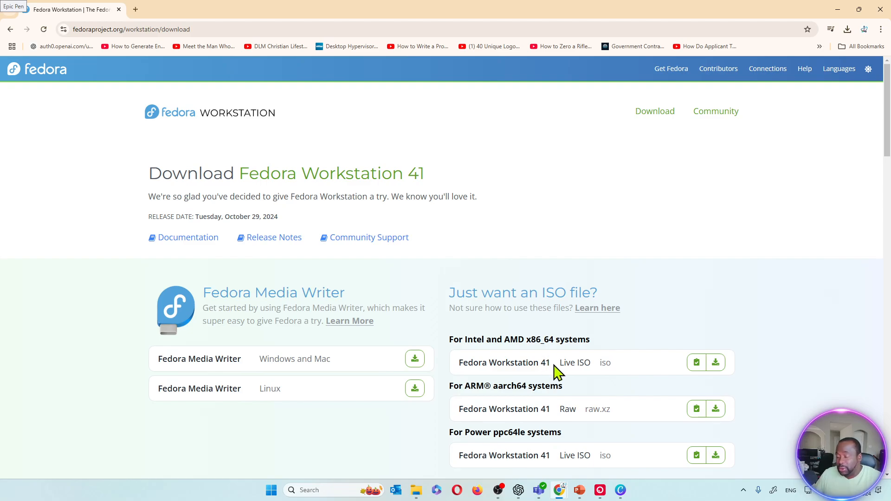
# Step: Save Fedora-Workstation-Live-x86_64-41-1.4.iso (2.3 GB) into the Desktop folder
pyautogui.click(717, 370)
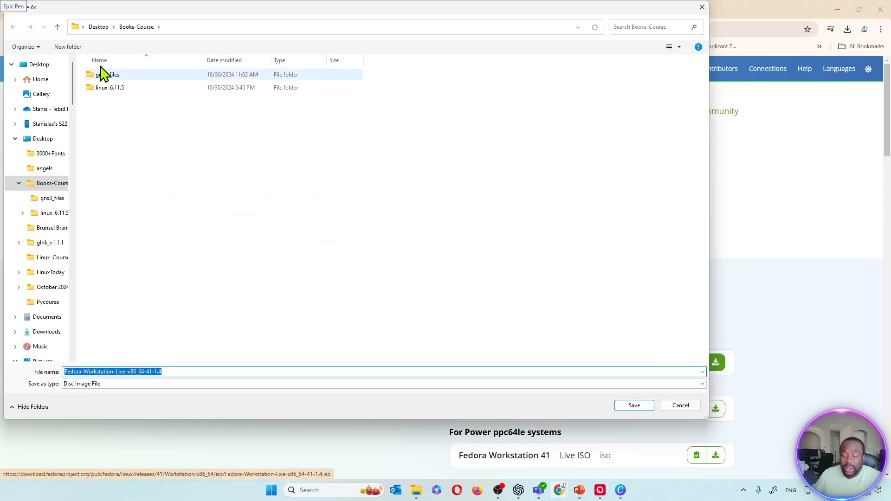
pyautogui.click(41, 65)
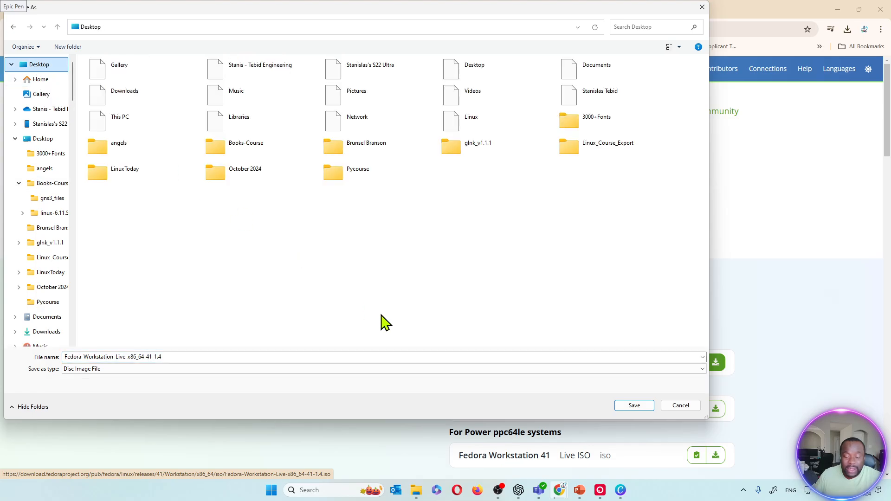
pyautogui.click(635, 407)
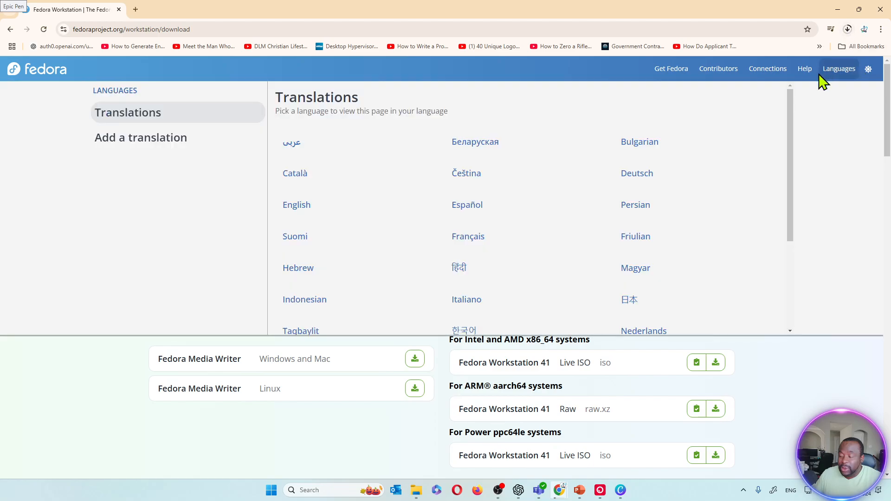
pyautogui.moveTo(810, 74)
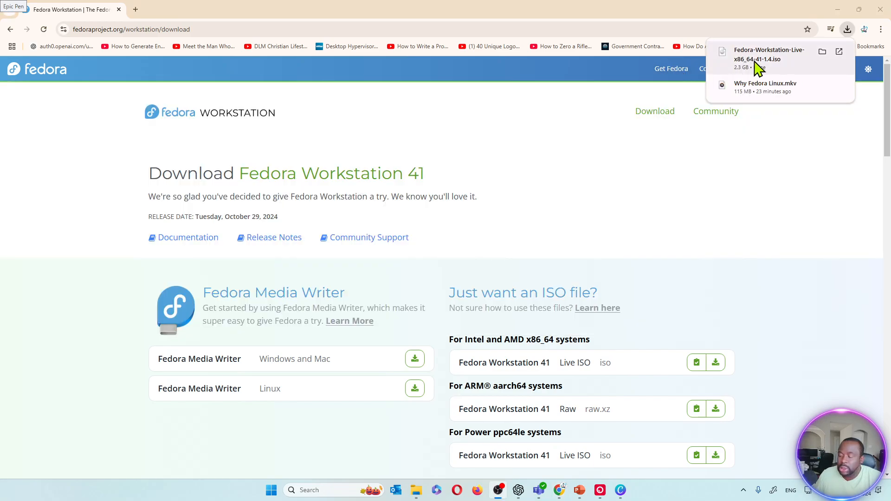
# Step: Search 'vmwa' in the Start menu and launch VMware Workstation Pro
pyautogui.click(272, 491)
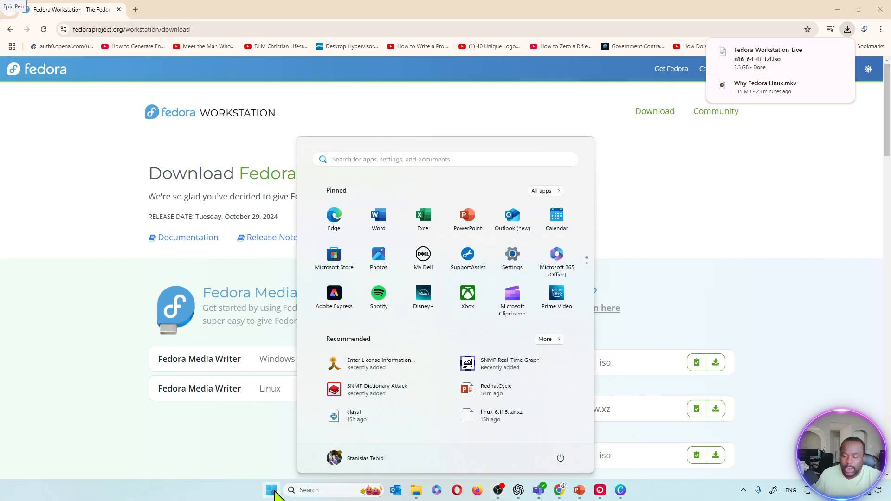
pyautogui.write('vmwa')
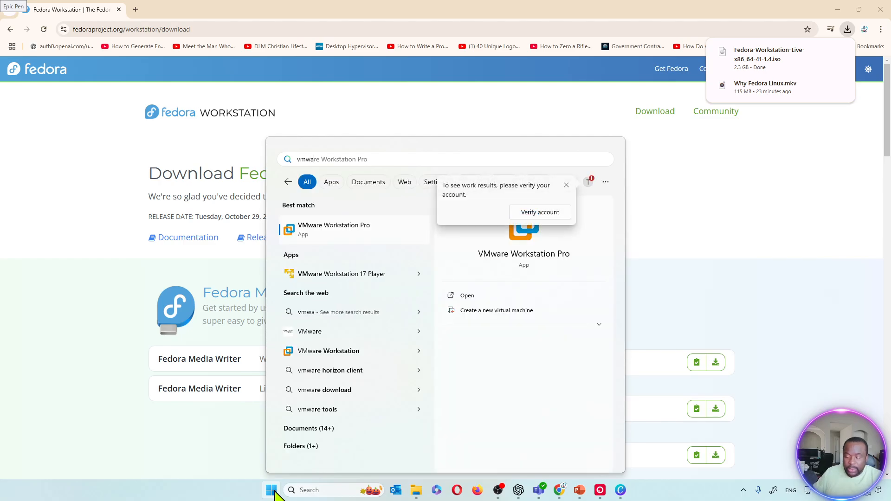
pyautogui.click(360, 230)
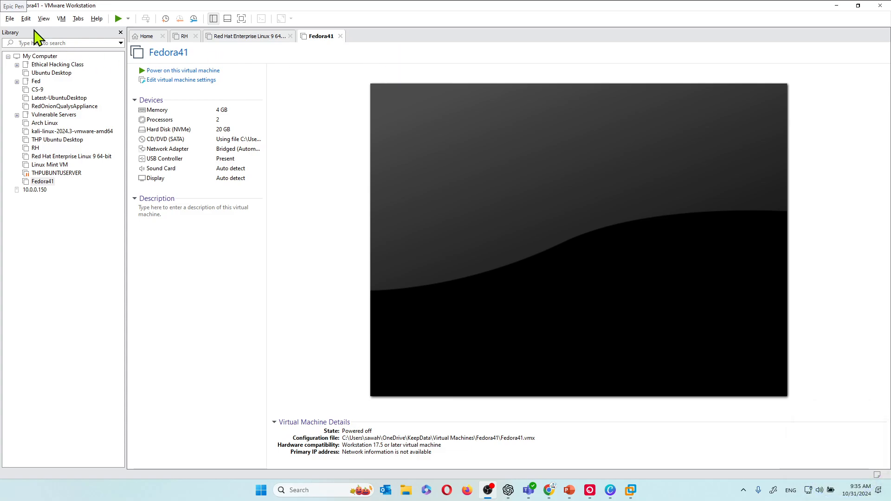
# Step: Start a Typical new virtual machine installing from the downloaded Fedora Workstation ISO
pyautogui.click(14, 18)
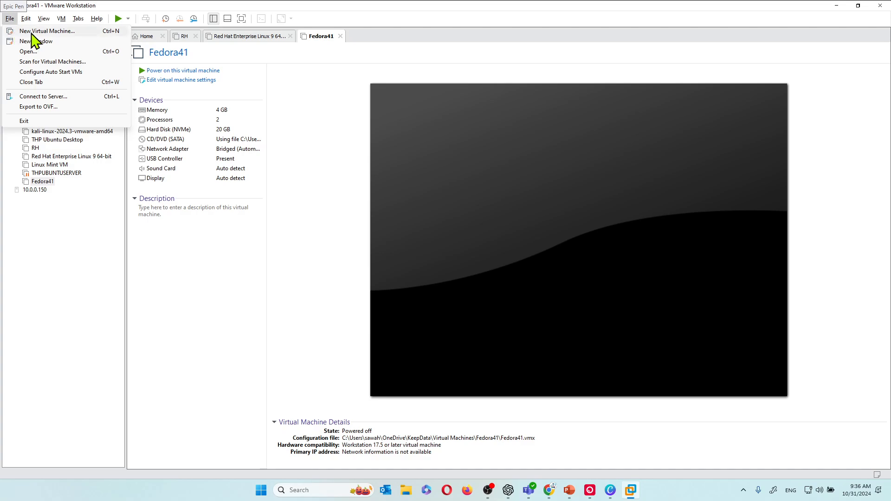
pyautogui.click(33, 32)
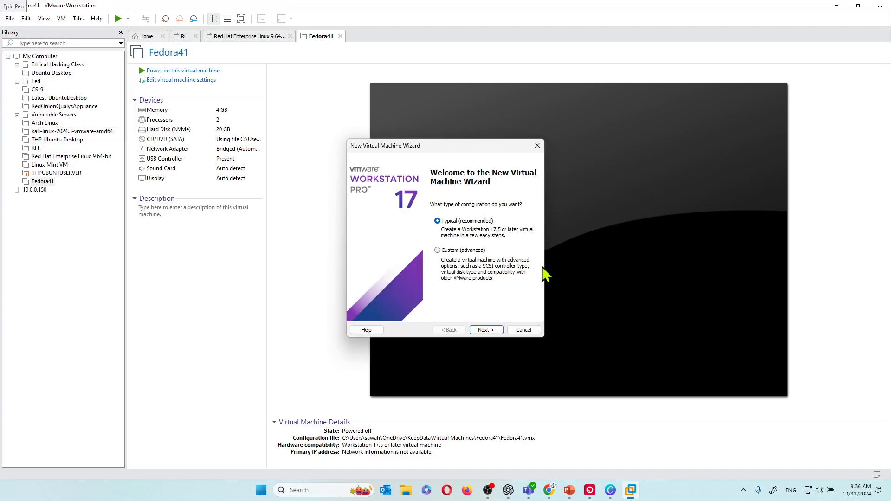
pyautogui.click(484, 331)
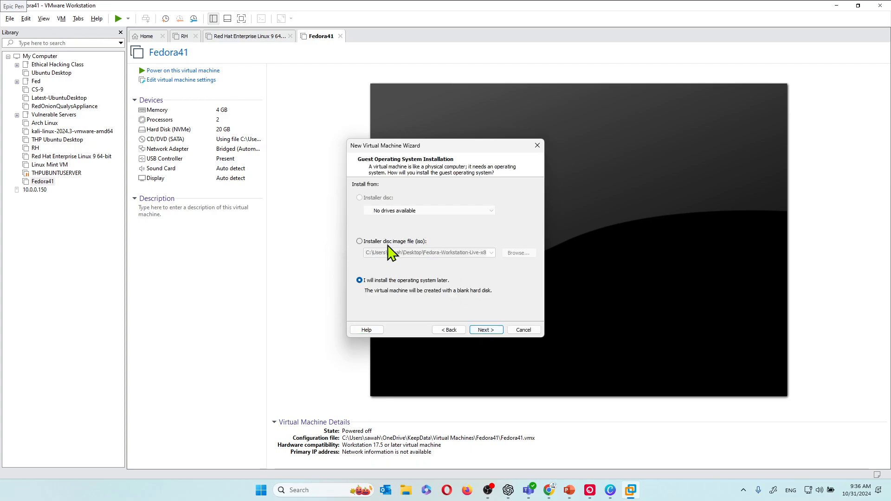
pyautogui.click(418, 242)
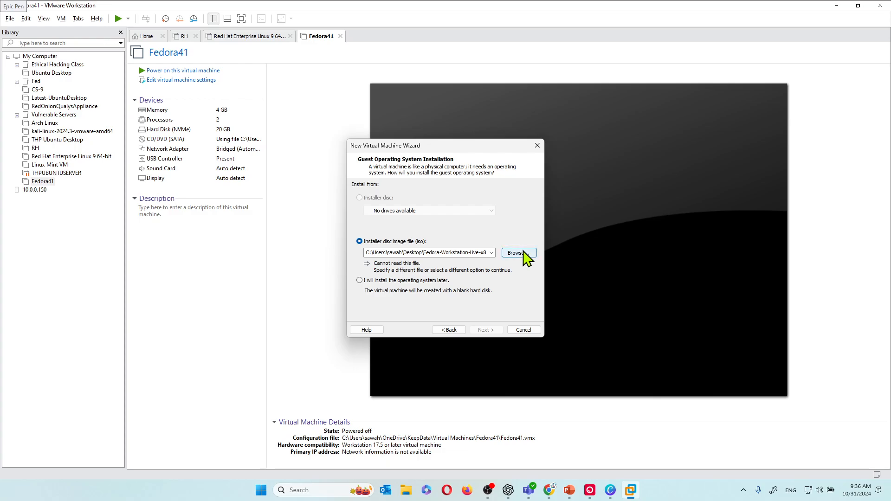
pyautogui.click(519, 253)
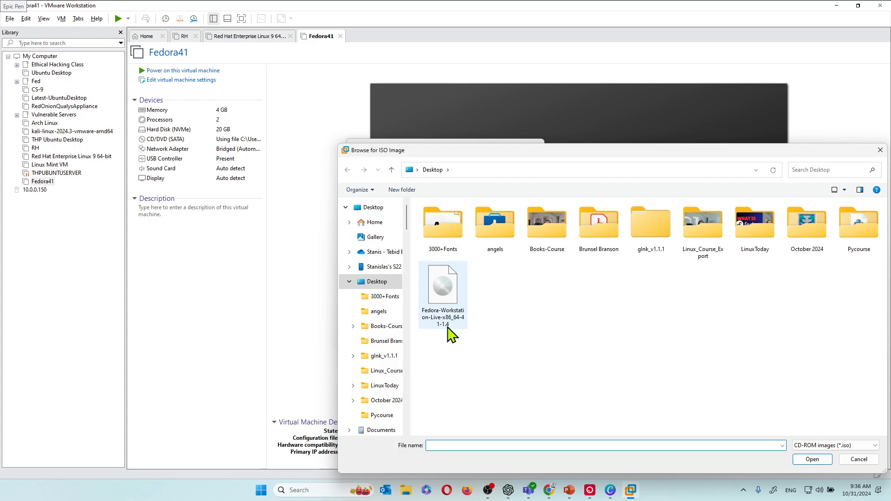
pyautogui.doubleClick(452, 293)
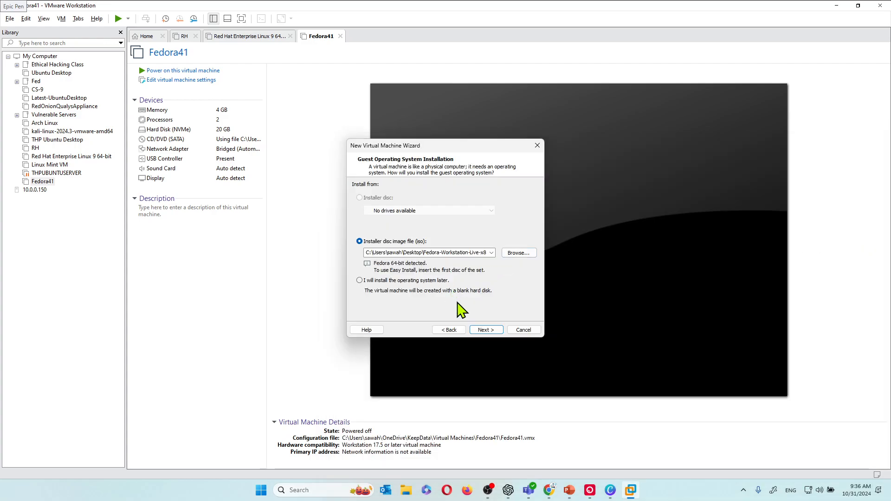
# Step: Name the virtual machine FedoraBox and keep the default 20 GB disk
pyautogui.click(486, 331)
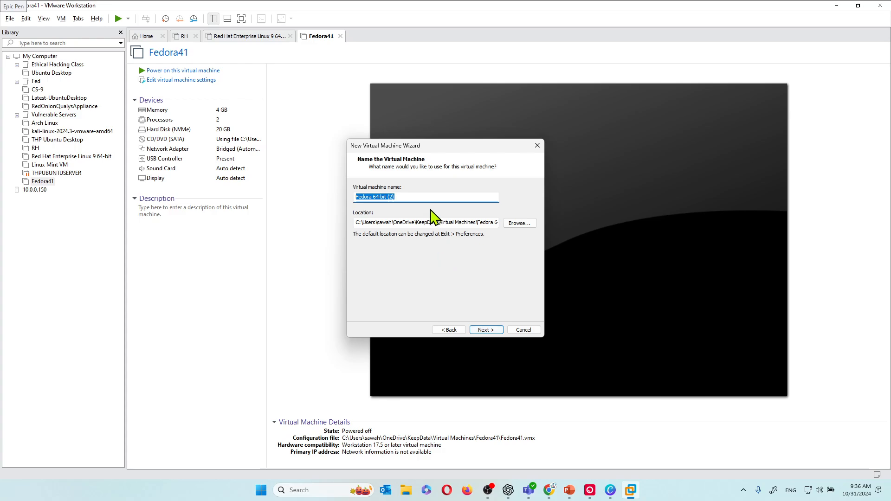
pyautogui.write('FedoraBox')
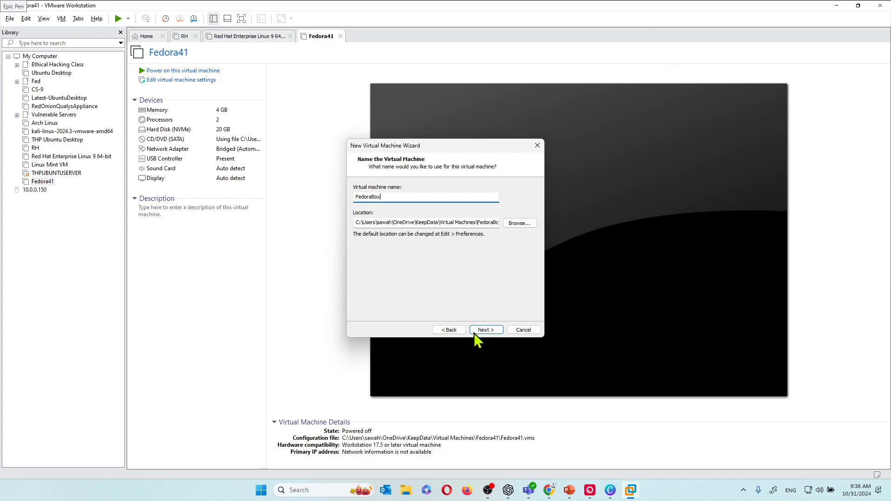
pyautogui.click(495, 328)
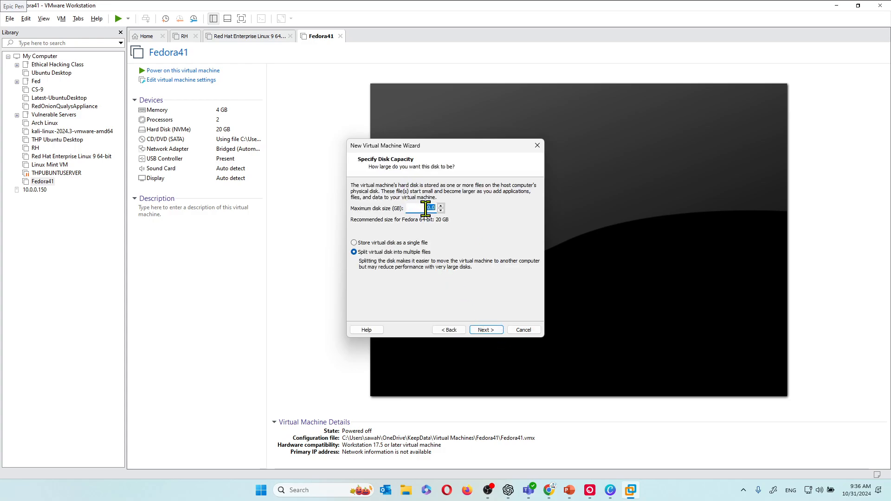
pyautogui.click(483, 331)
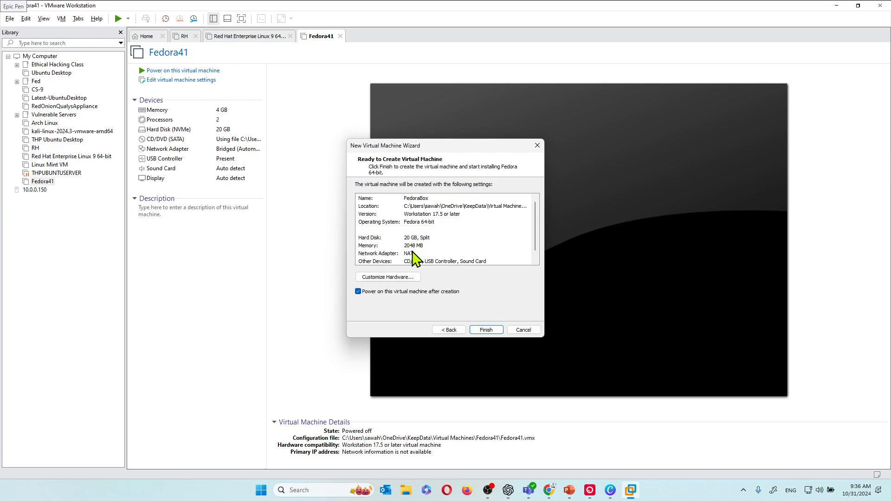
# Step: Customize FedoraBox hardware to 4096 MB memory and 2 processors with 2 cores each
pyautogui.click(398, 277)
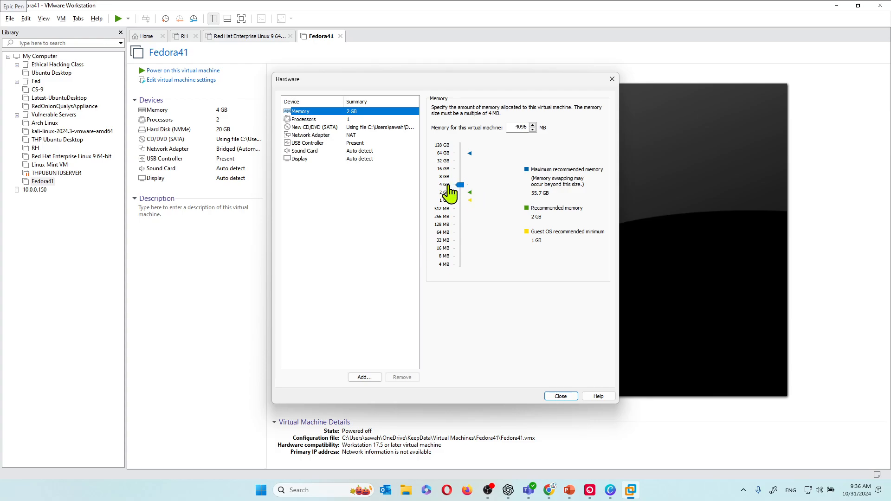
pyautogui.click(339, 119)
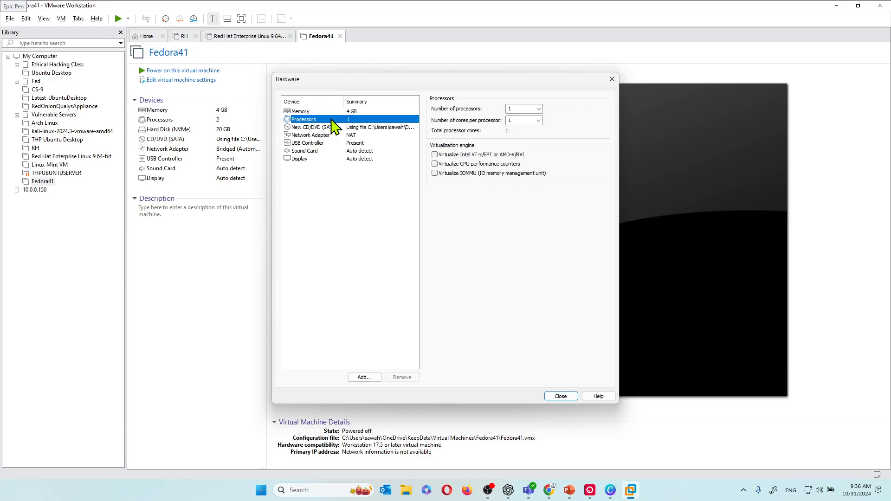
pyautogui.click(538, 110)
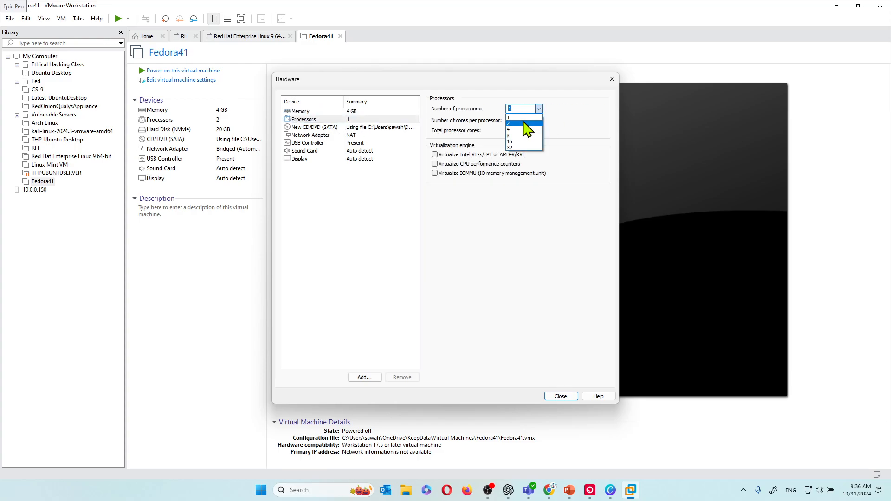
pyautogui.click(524, 123)
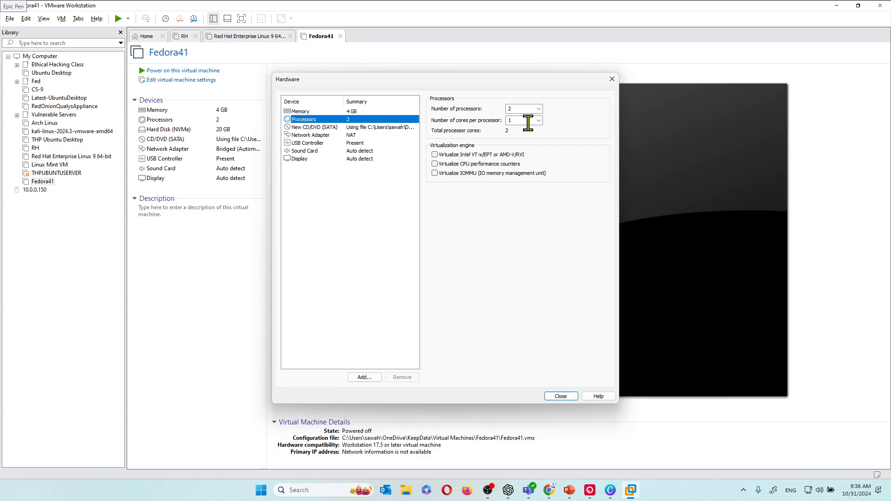
pyautogui.click(539, 121)
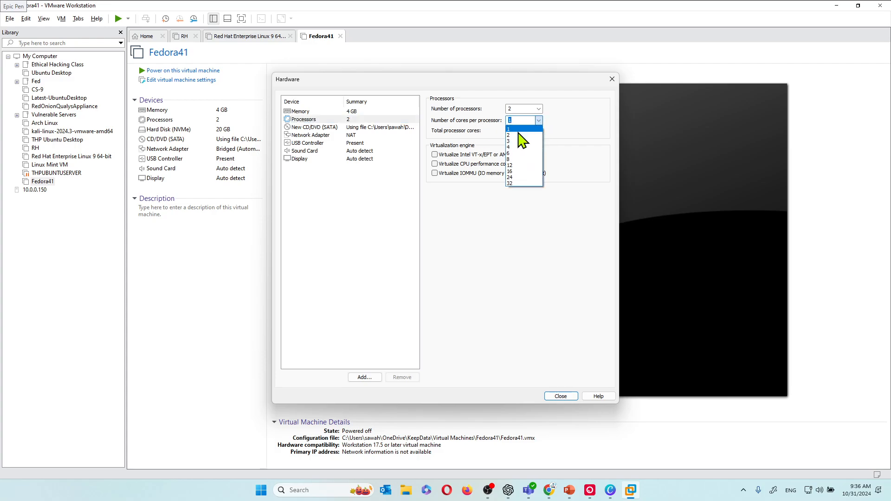
pyautogui.click(516, 135)
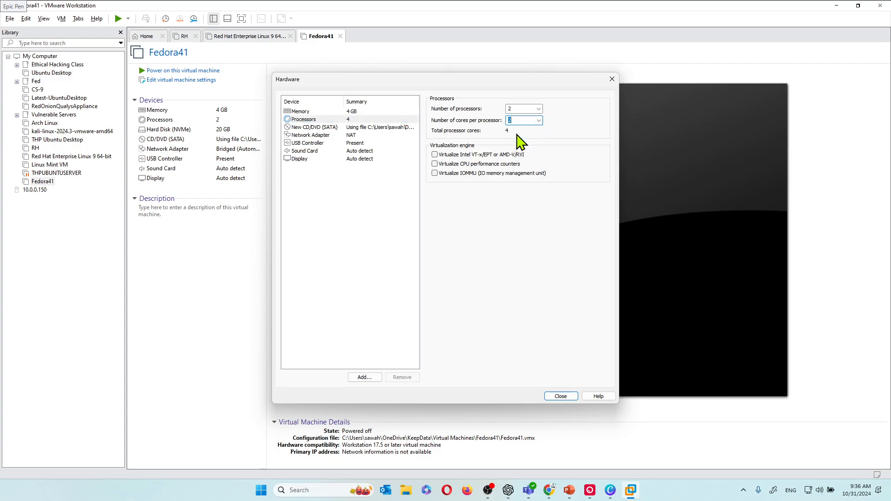
pyautogui.click(562, 396)
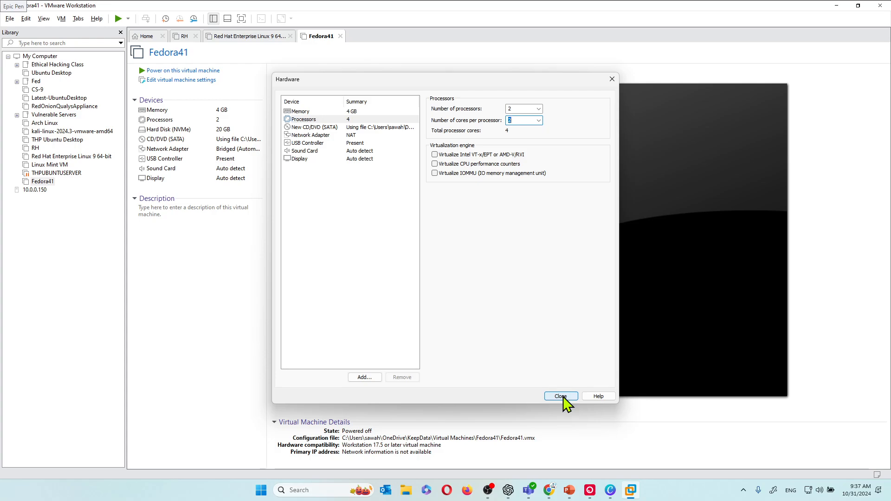
pyautogui.click(561, 396)
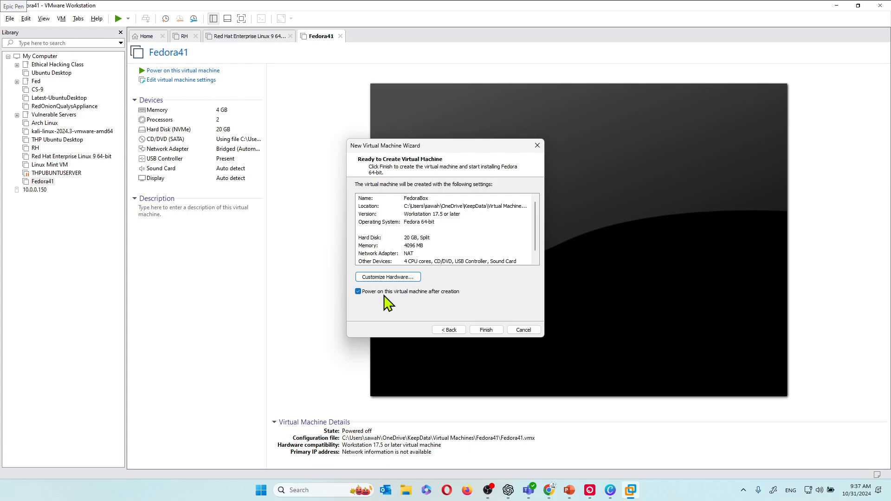
# Step: Finish the wizard and boot FedoraBox from the 'Start Fedora-Workstation-Live 41' GRUB entry
pyautogui.click(478, 330)
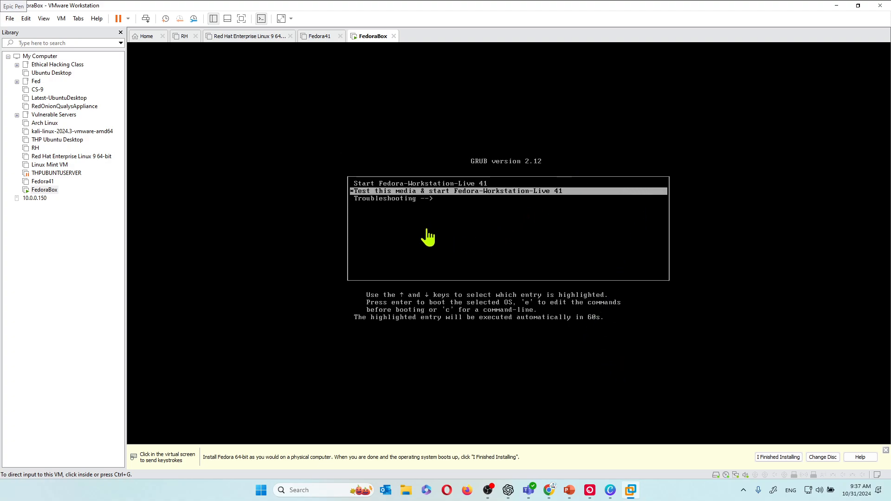
pyautogui.click(487, 229)
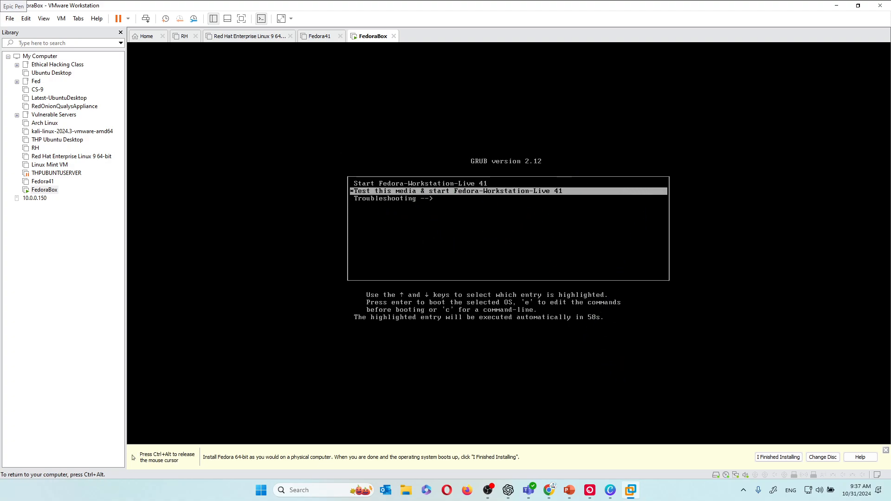
pyautogui.press('Up')
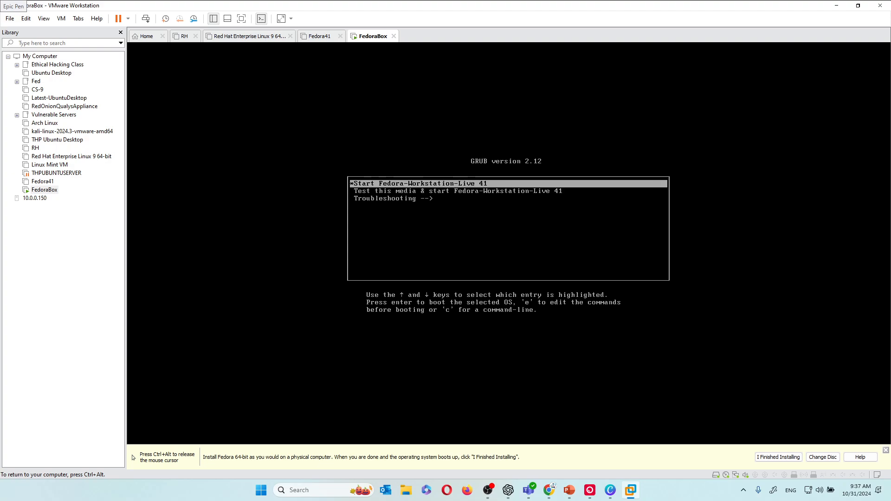
pyautogui.press('Return')
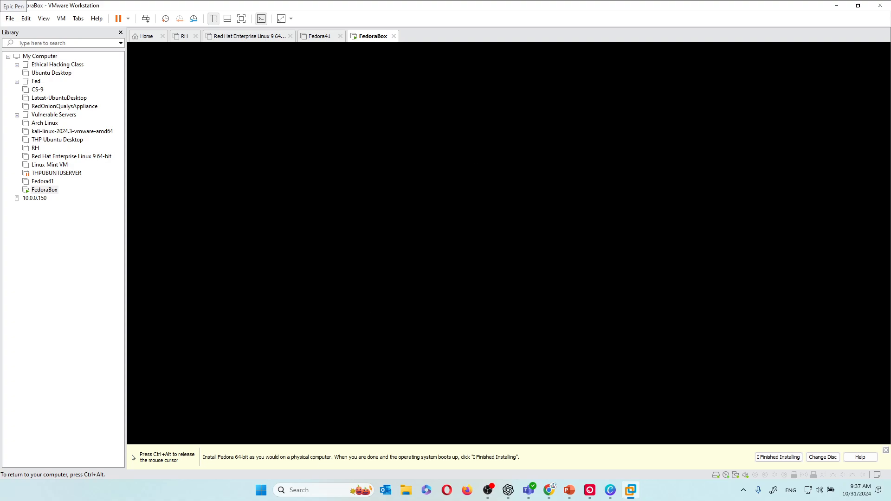
# Step: Release the mouse with Ctrl+Alt and start 'Install Fedora...' from the live desktop's Welcome dialog
pyautogui.hotkey('ctrl', 'alt')
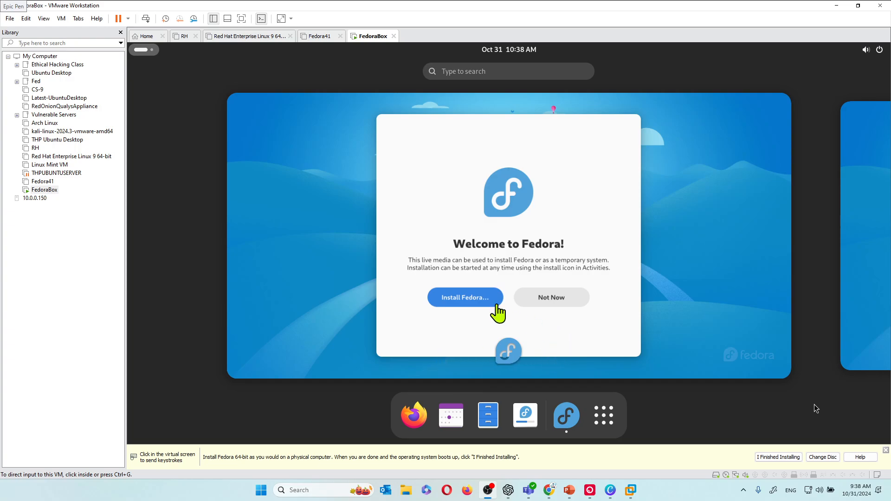
pyautogui.click(465, 302)
pyautogui.click(465, 309)
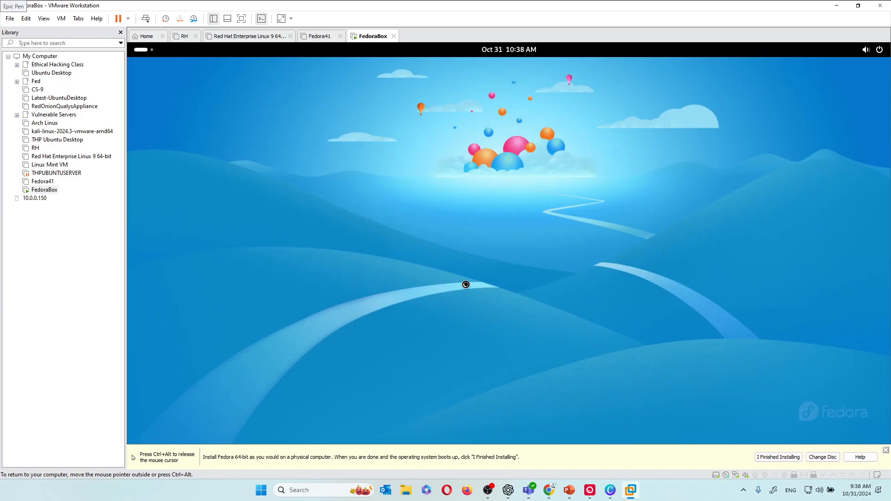
# Step: Keep English (United States) on the Welcome to Fedora 41 page and continue
pyautogui.hotkey('ctrl', 'alt')
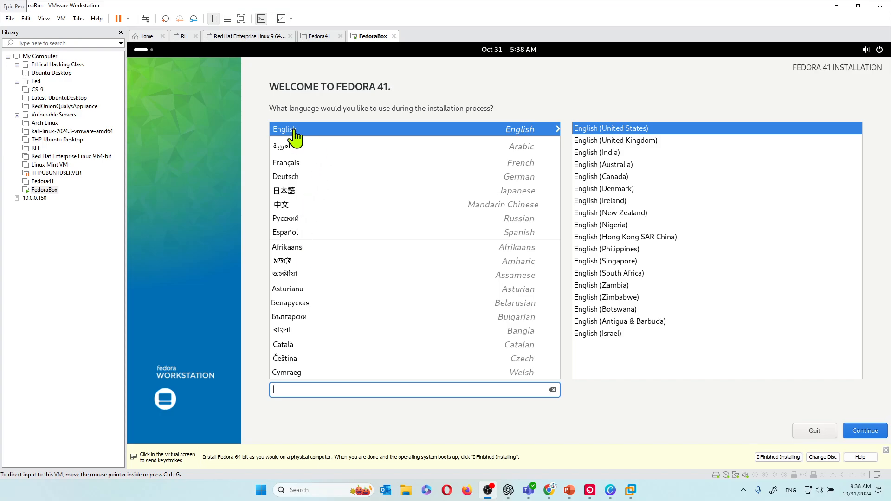
pyautogui.click(862, 432)
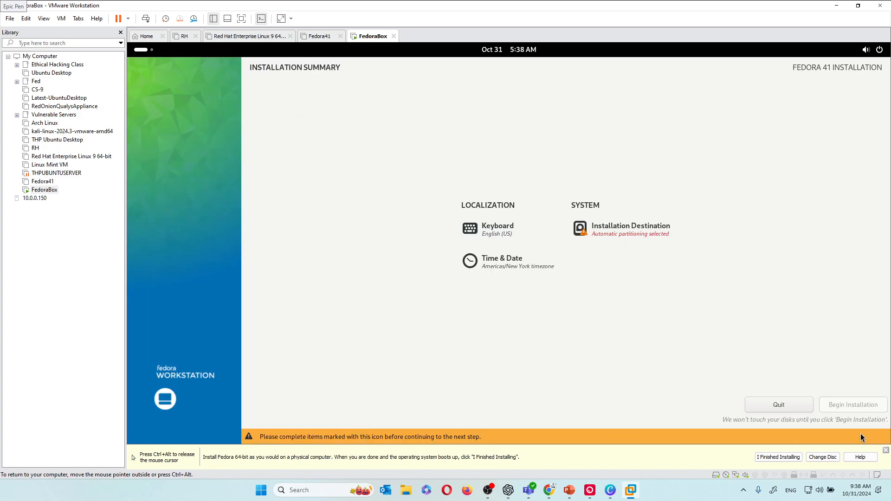
# Step: Accept automatic partitioning under Installation Destination and begin the Fedora 41 installation
pyautogui.click(620, 231)
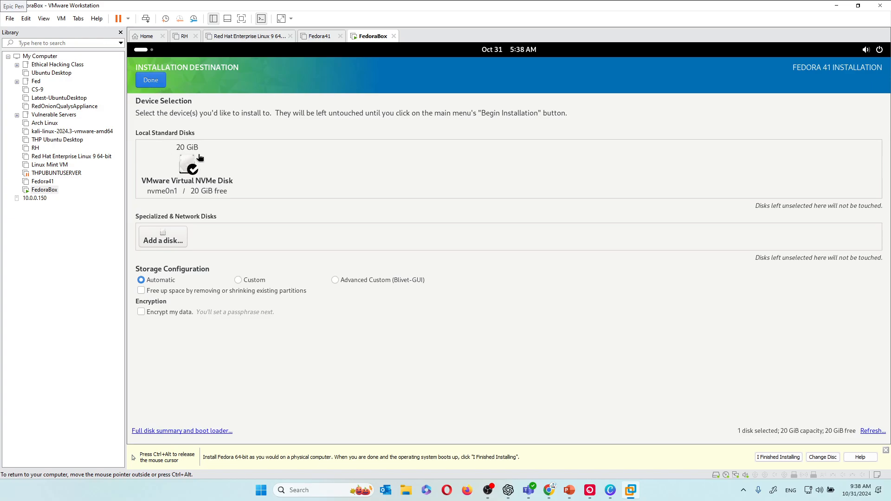
pyautogui.click(147, 80)
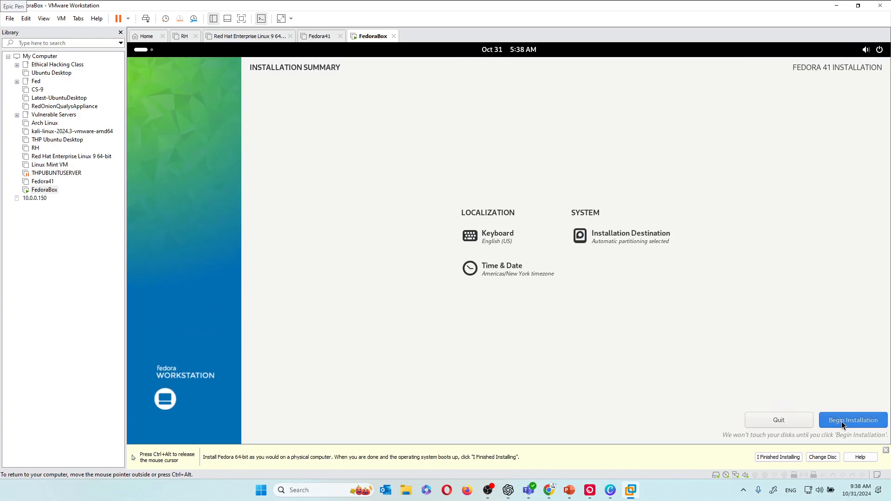
pyautogui.click(859, 422)
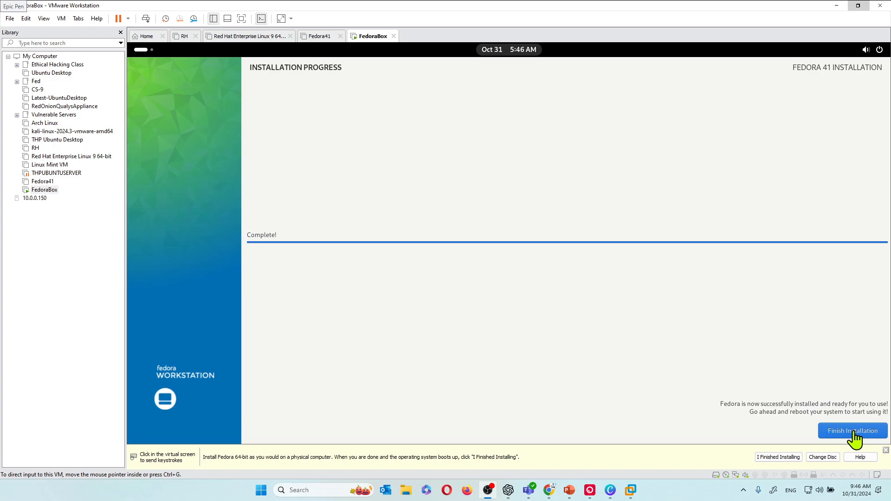
# Step: Close the finished Fedora installer and tell VMware the guest installation is done
pyautogui.click(854, 435)
pyautogui.click(854, 432)
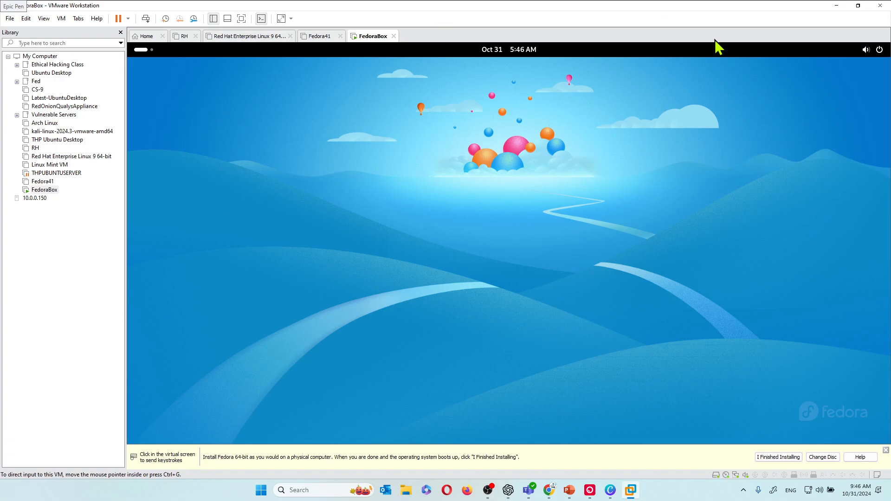
pyautogui.hotkey('ctrl', 'alt')
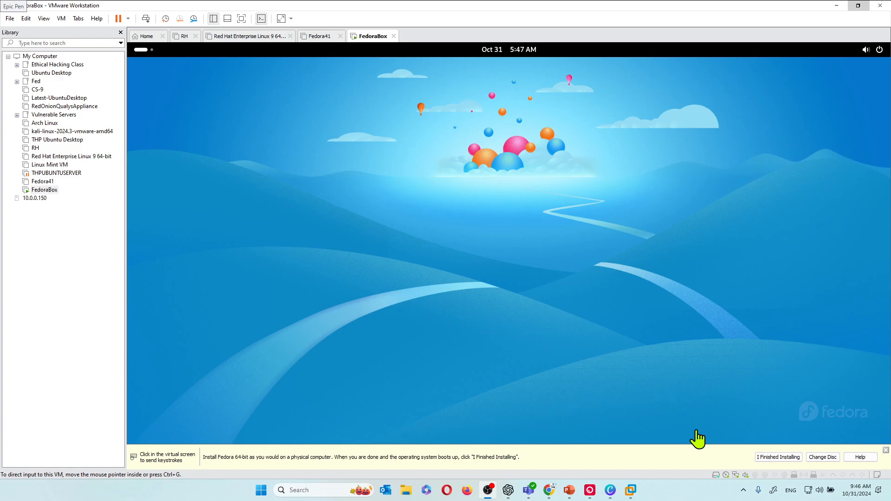
pyautogui.click(780, 457)
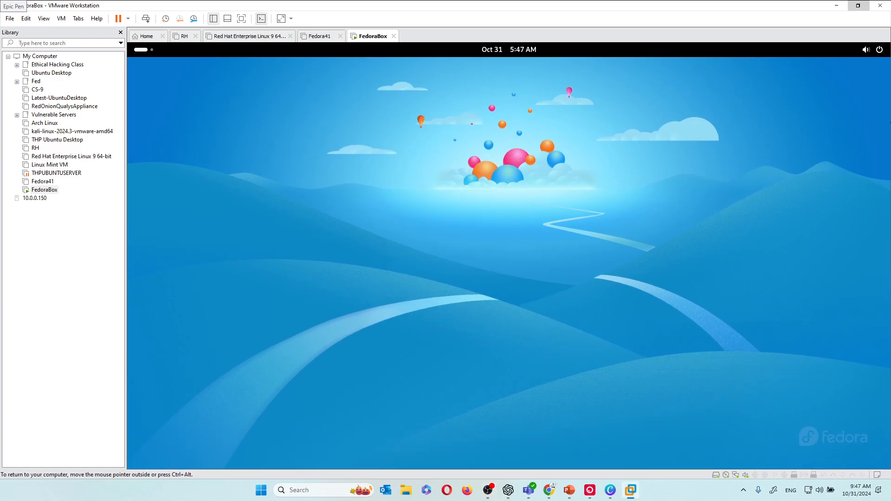
# Step: Choose Restart from the guest's quick settings power menu
pyautogui.click(879, 50)
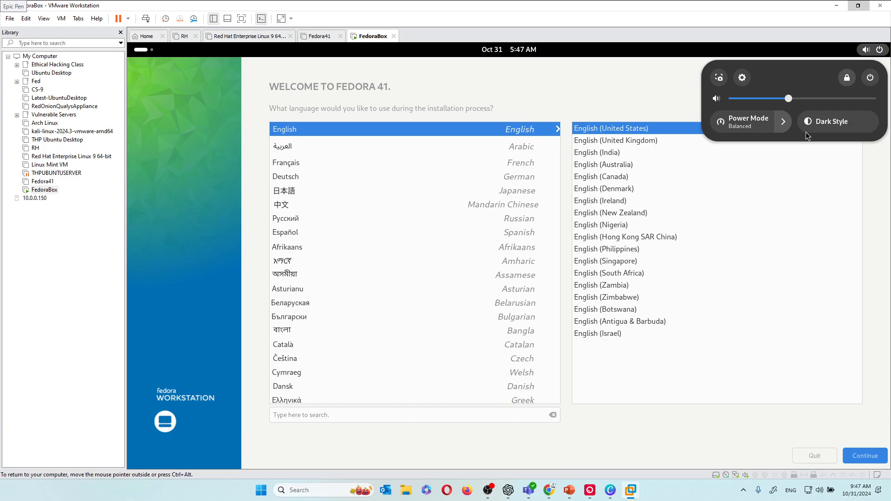
pyautogui.click(703, 332)
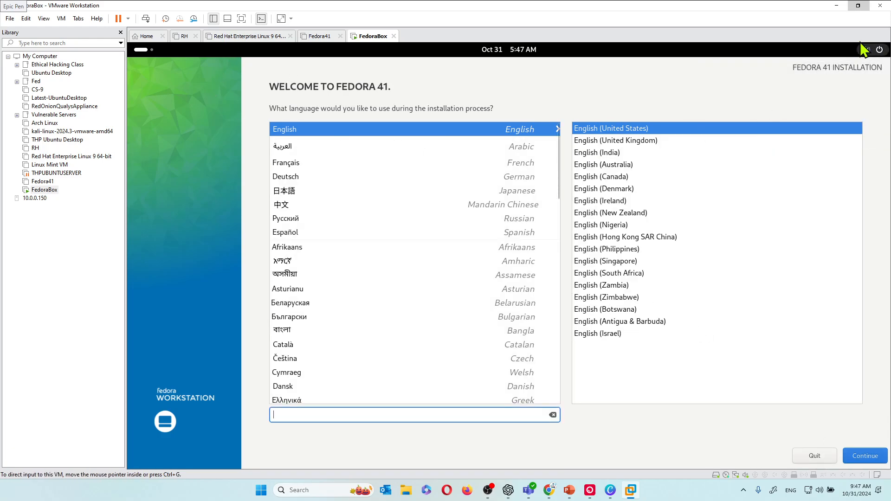
pyautogui.click(879, 50)
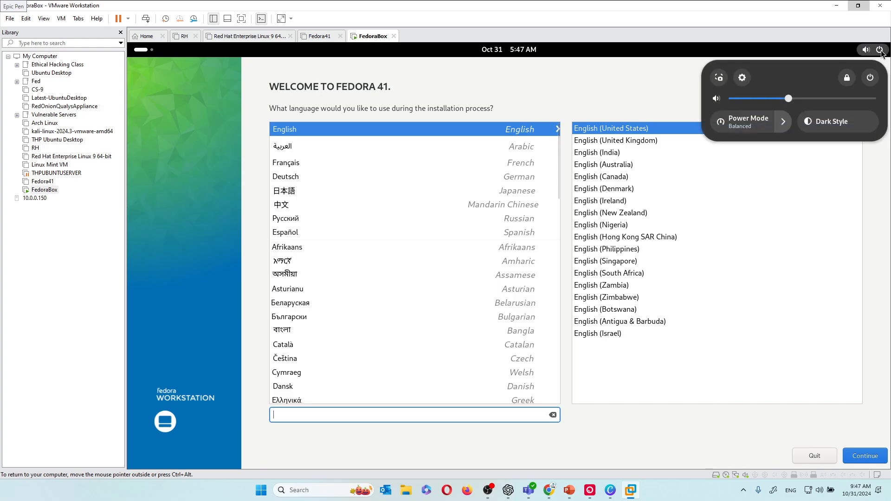
pyautogui.click(871, 77)
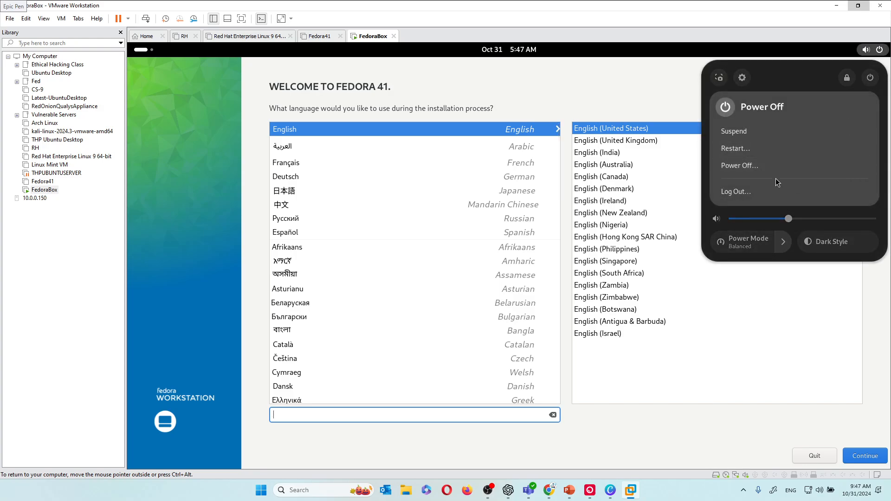
pyautogui.click(750, 148)
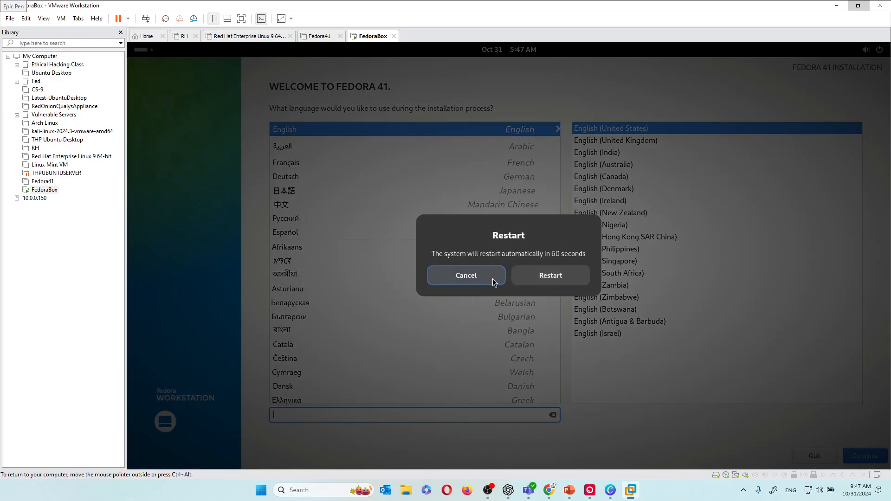
# Step: Reboot FedoraBox, start setup, and accept Privacy and Third-Party Repositories defaults to reach About You
pyautogui.click(548, 275)
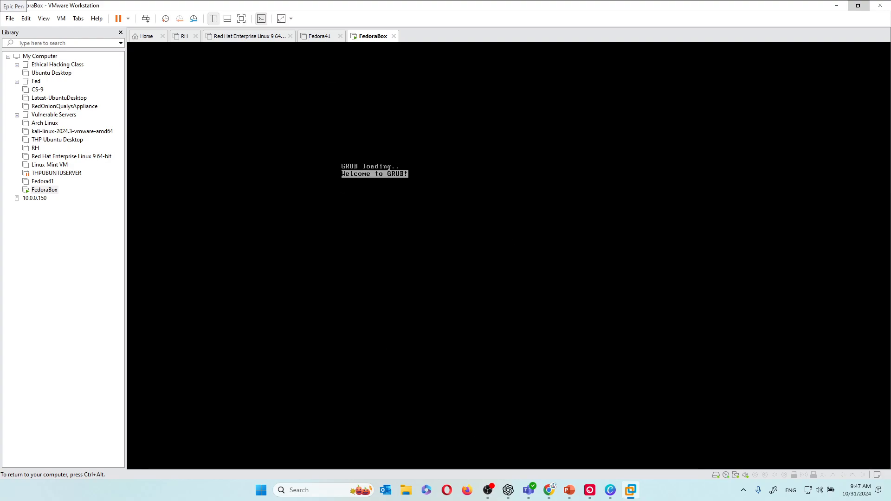
pyautogui.hotkey('ctrl', 'alt')
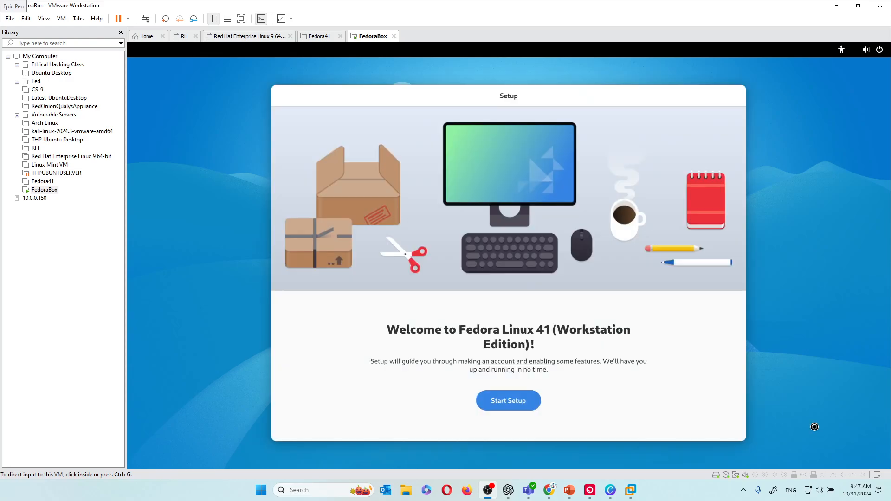
pyautogui.click(506, 401)
pyautogui.click(507, 405)
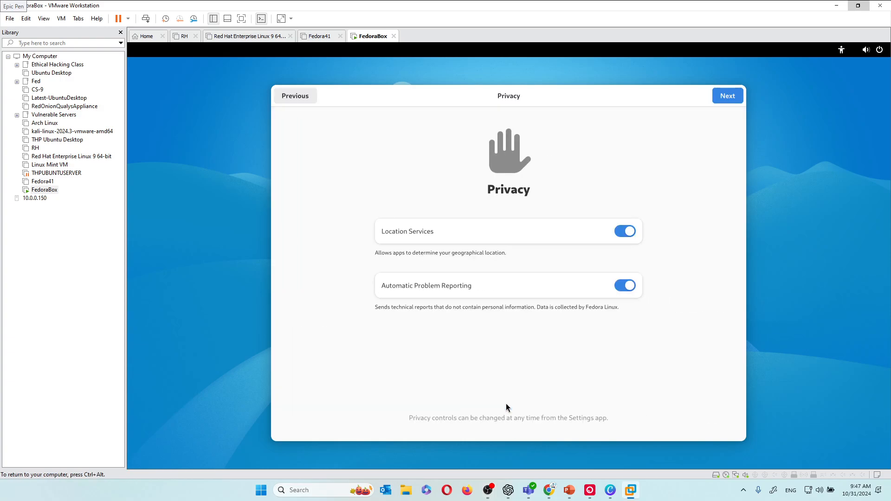
pyautogui.click(738, 102)
pyautogui.click(737, 97)
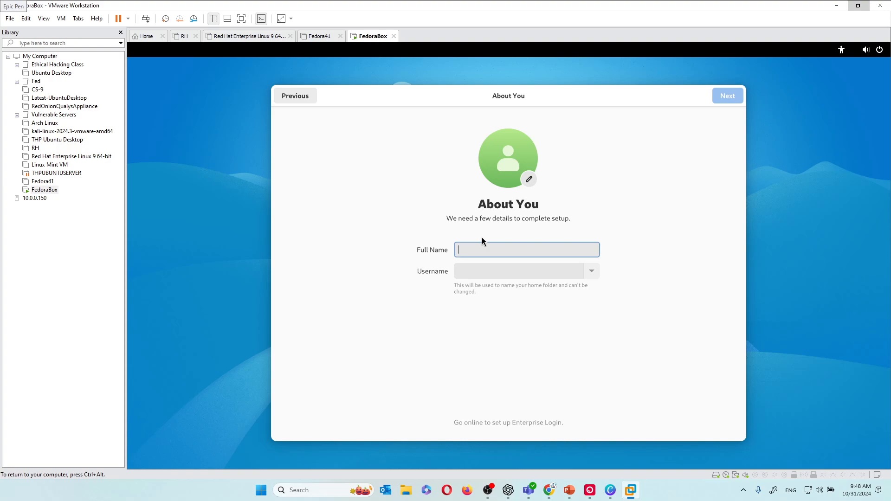
# Step: Enter the account's full name, replace the suggested username with a short one, and continue
pyautogui.write('Test')
pyautogui.press('BackSpace')
pyautogui.press('BackSpace')
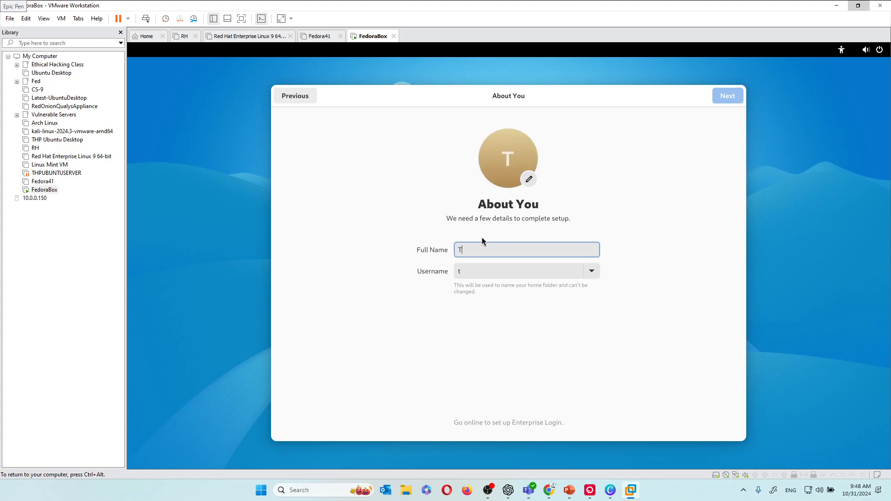
pyautogui.write('ch High P')
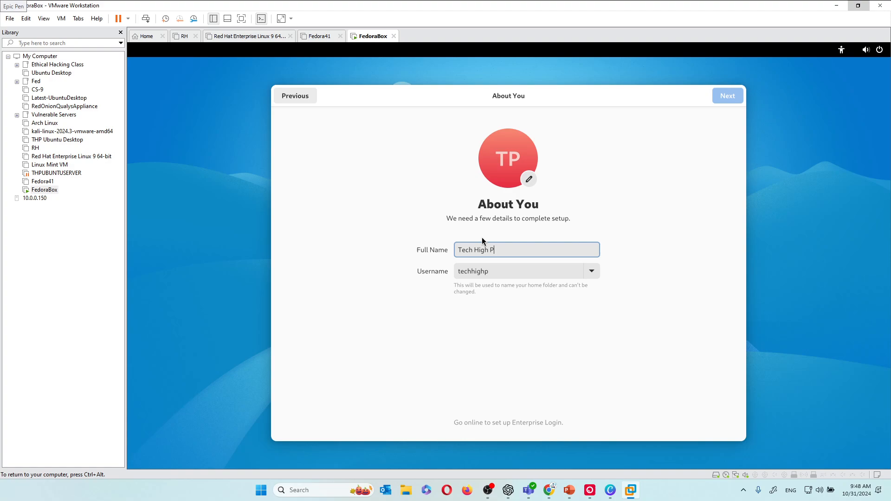
pyautogui.write('riest')
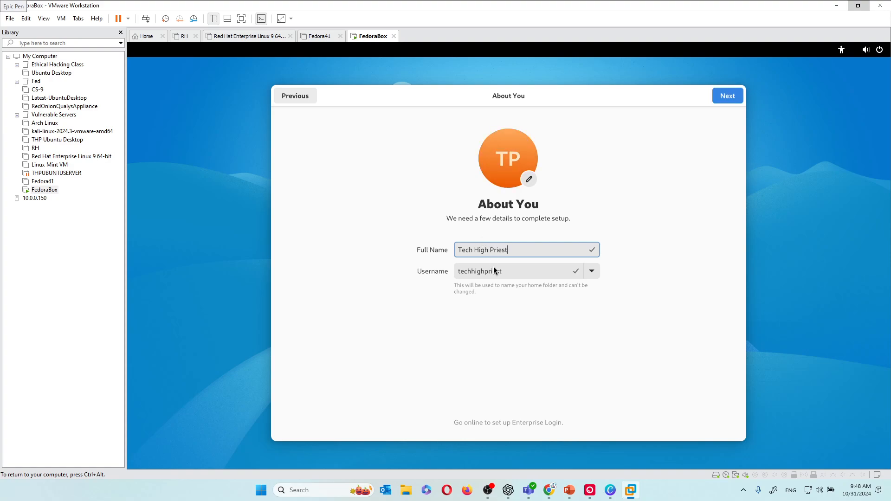
pyautogui.click(494, 271)
pyautogui.doubleClick(493, 271)
pyautogui.write('thp')
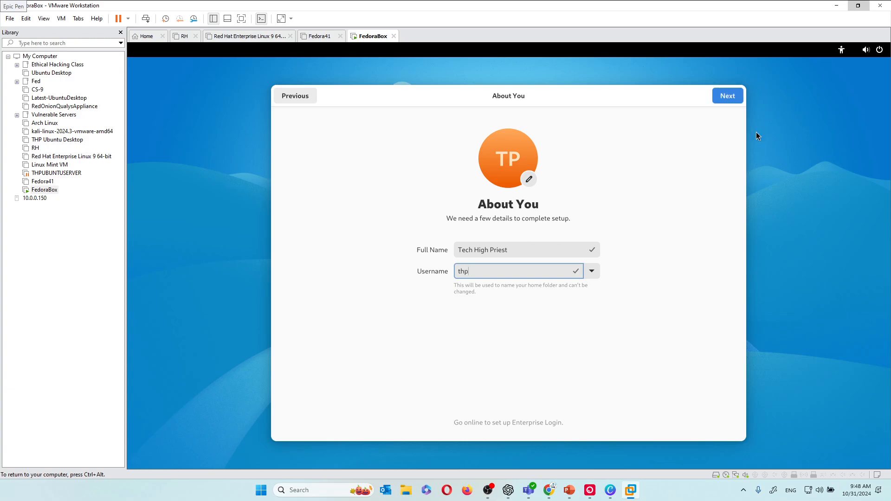
pyautogui.click(723, 97)
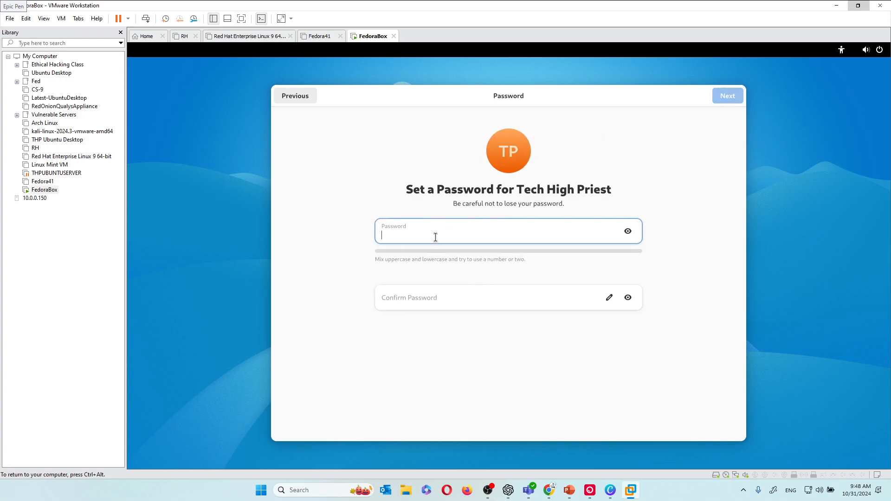
# Step: Type the account password and retype it in Confirm Password
pyautogui.write('******')
pyautogui.press('Tab')
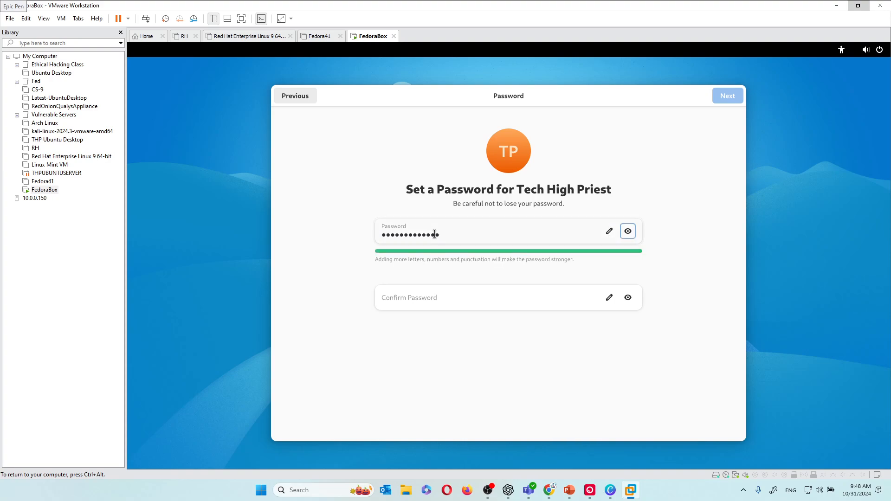
pyautogui.write('**')
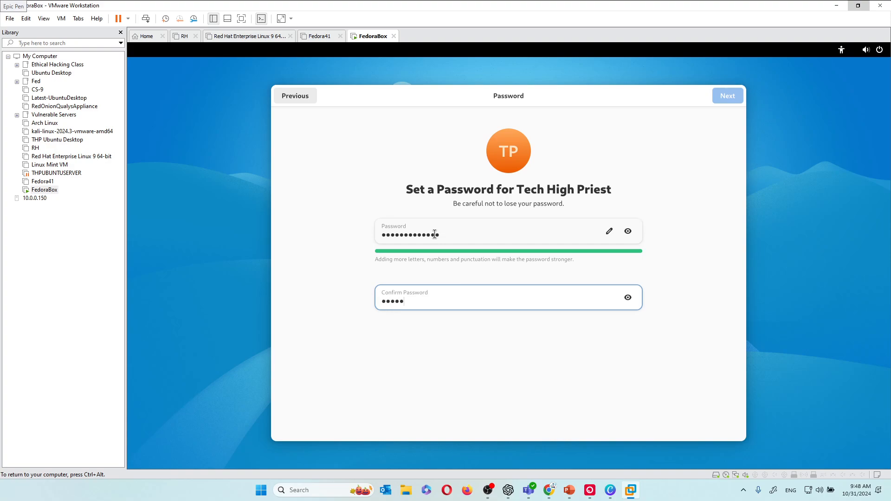
pyautogui.write('***********')
# Step: Finish setup, start using Fedora Linux, and skip the welcome tour
pyautogui.click(720, 98)
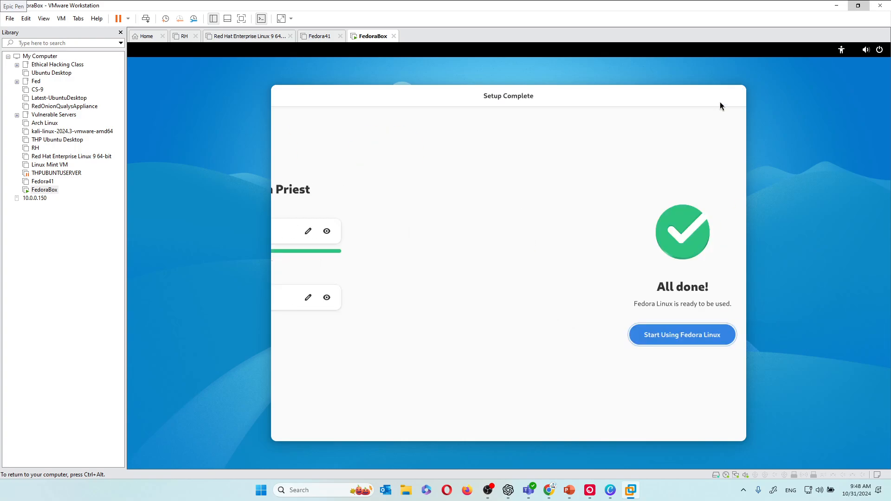
pyautogui.click(492, 340)
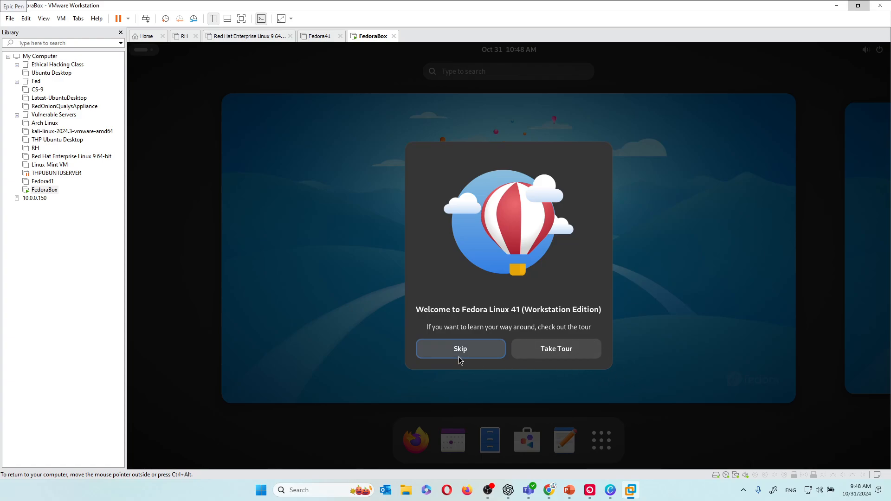
pyautogui.click(474, 355)
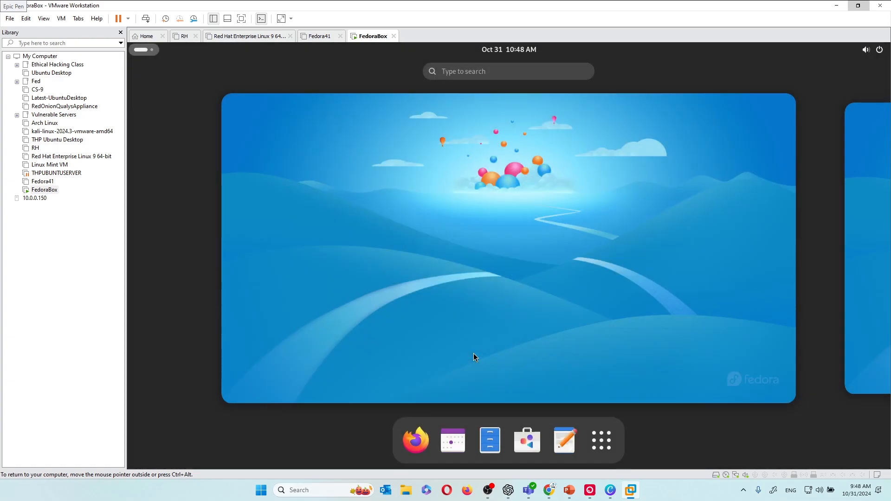
# Step: Launch Terminal from Show Apps and maximize its window
pyautogui.click(602, 449)
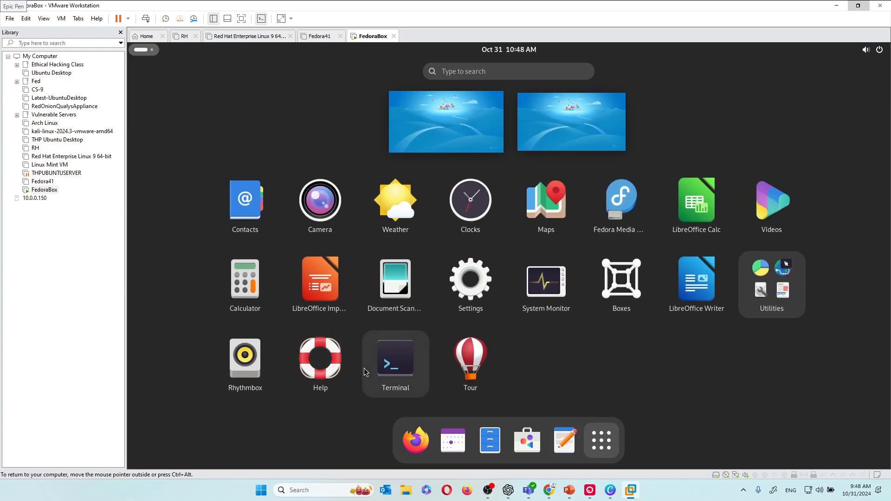
pyautogui.click(409, 366)
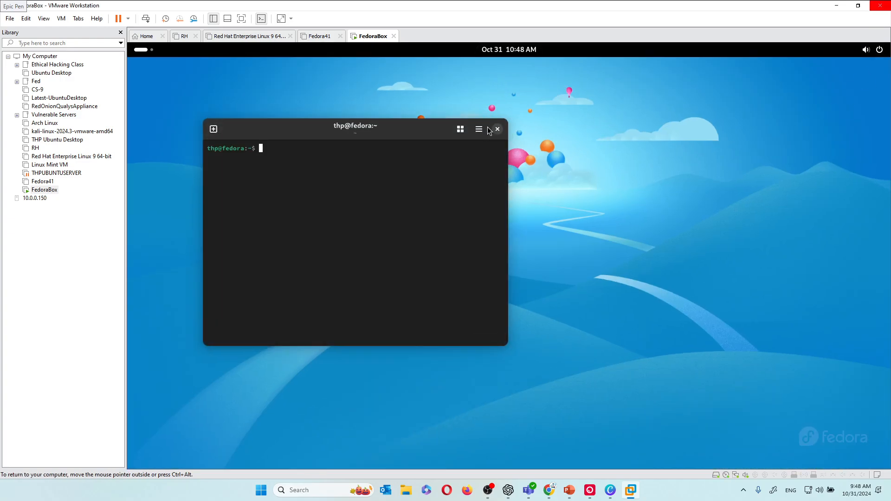
pyautogui.doubleClick(409, 133)
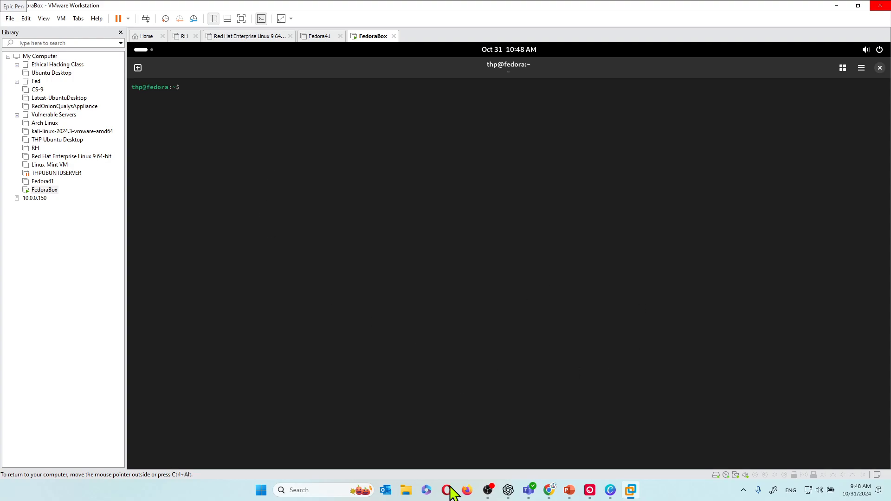